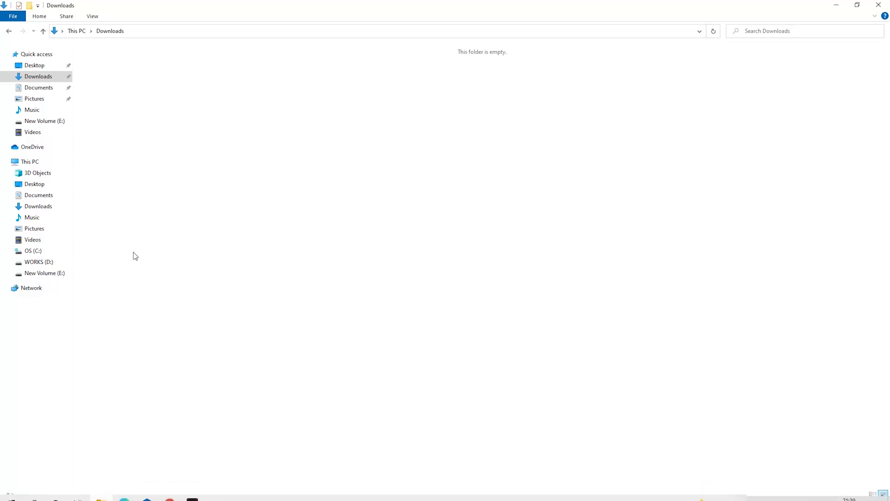
Make a new folder in Downloads and name it 'Miner'.
right_click(163, 184)
mouse_move(207, 310)
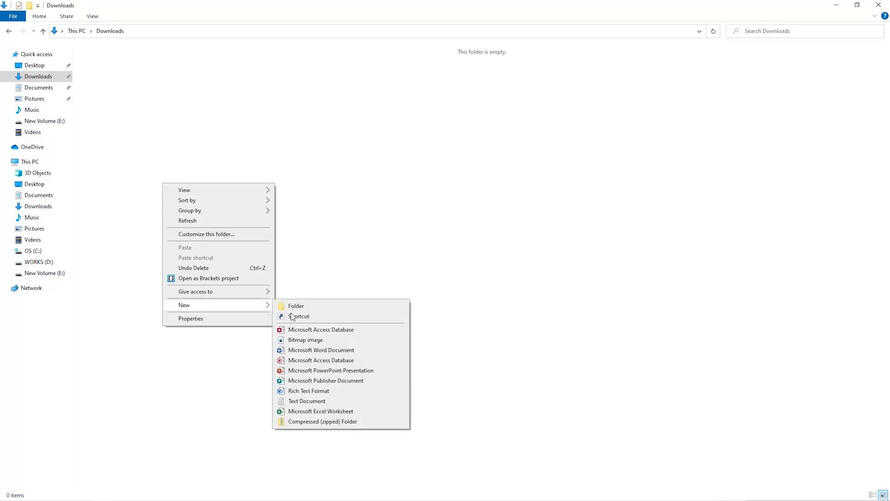
click(317, 310)
text(Miner)
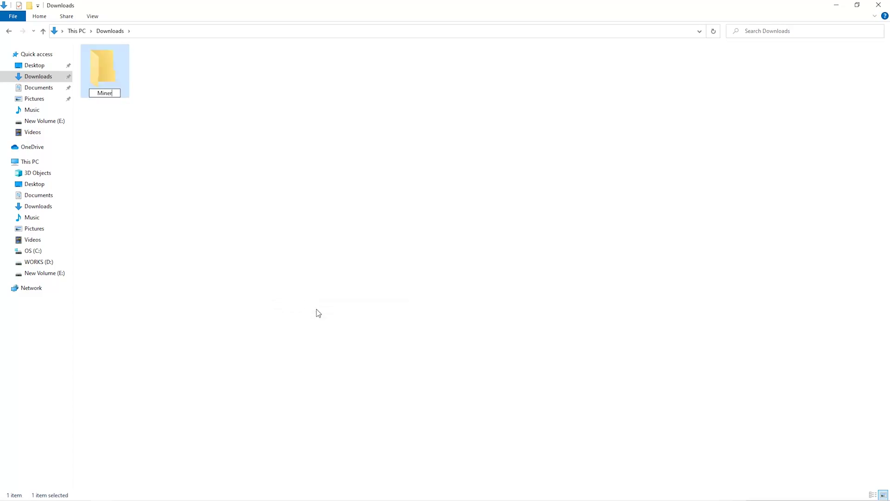
key(Return)
Launch Windows Security from a Start search for 'secur'.
key(super)
text(secur)
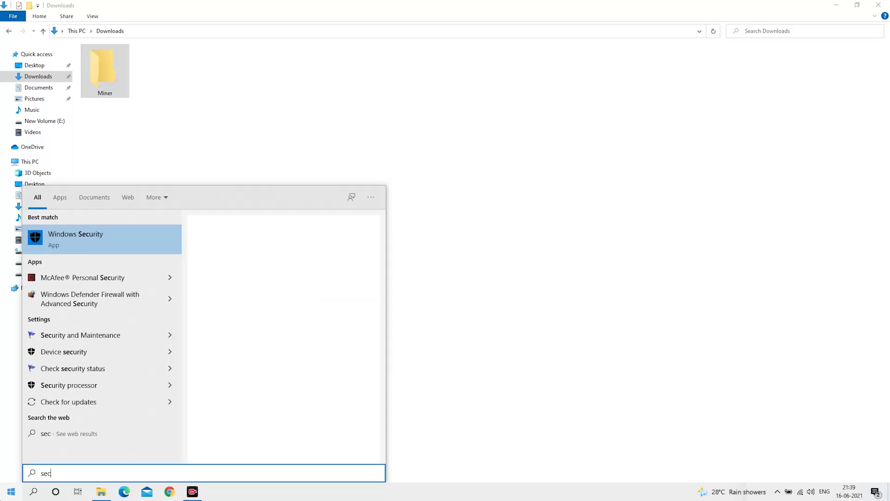
key(Return)
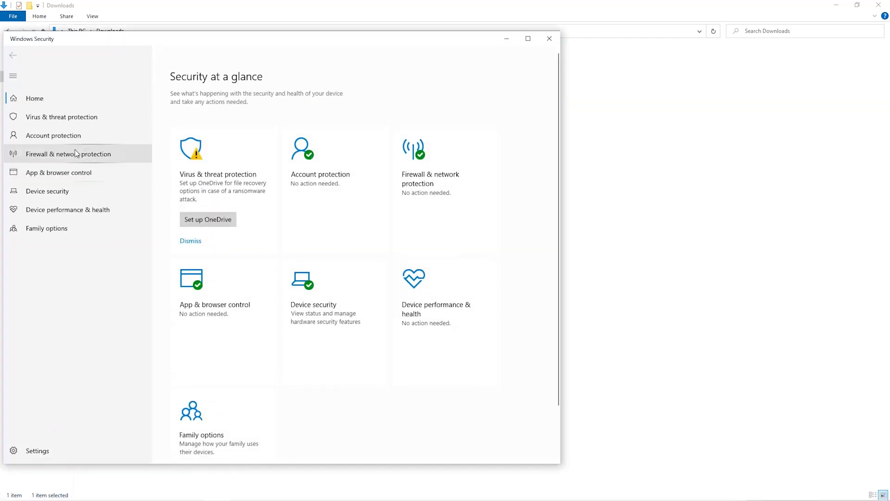
Open the Virus & threat protection settings and its Exclusions page, expanding the Add an exclusion choices.
click(68, 115)
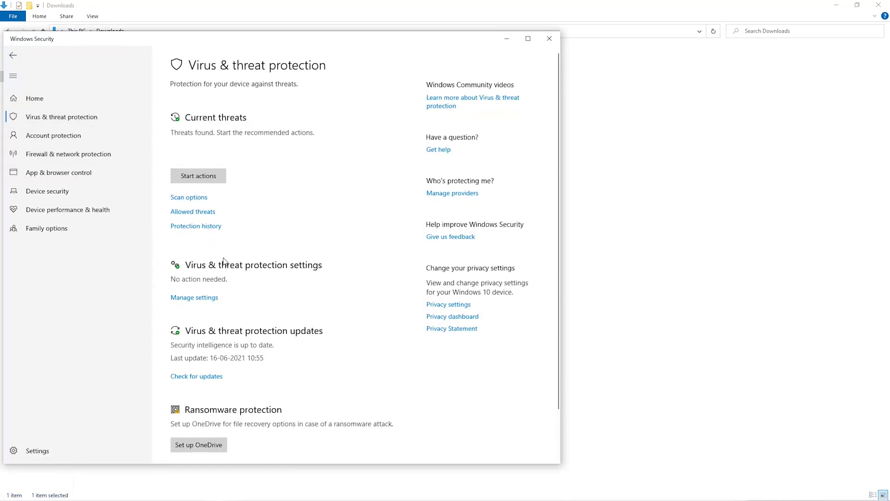
scroll(215, 248, down, 2)
click(212, 247)
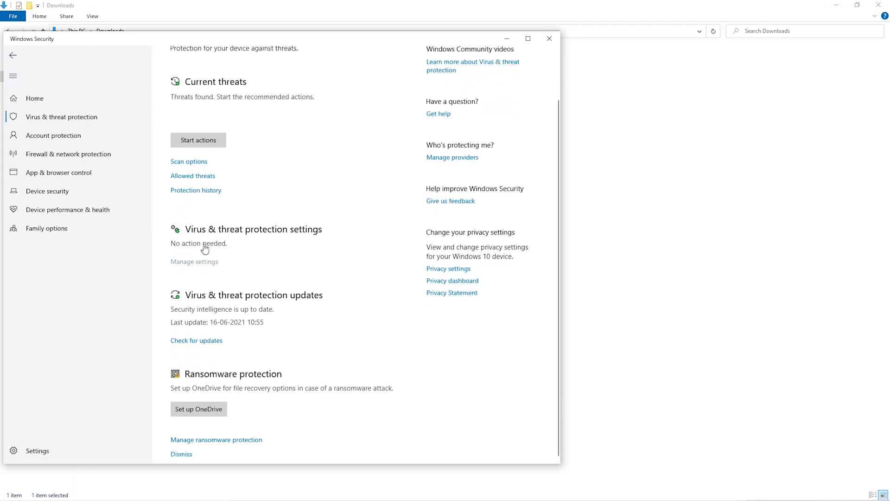
scroll(221, 309, down, 5)
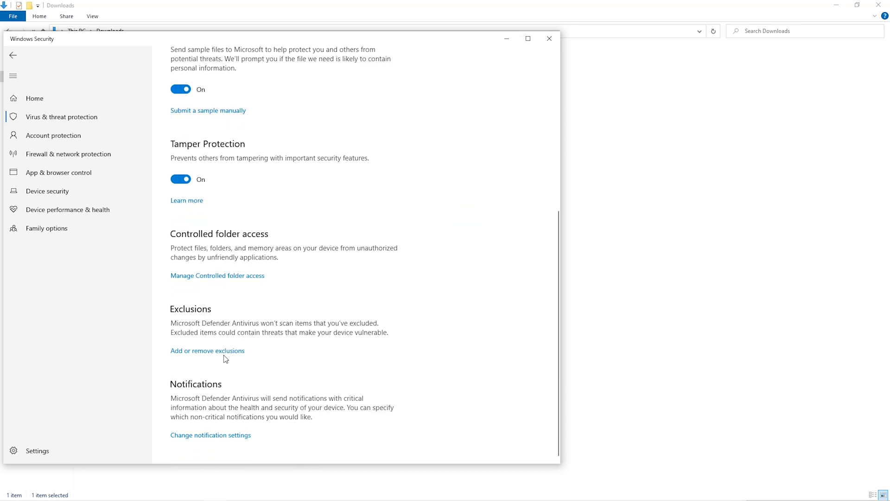
click(224, 351)
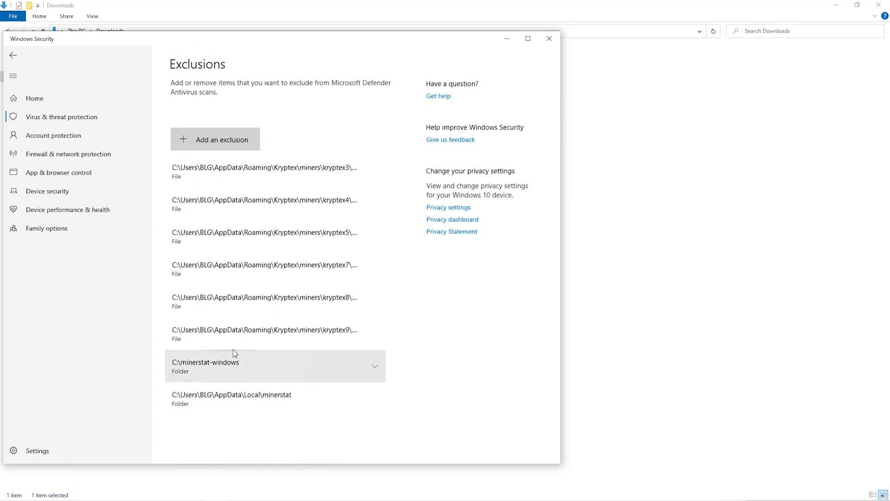
click(250, 145)
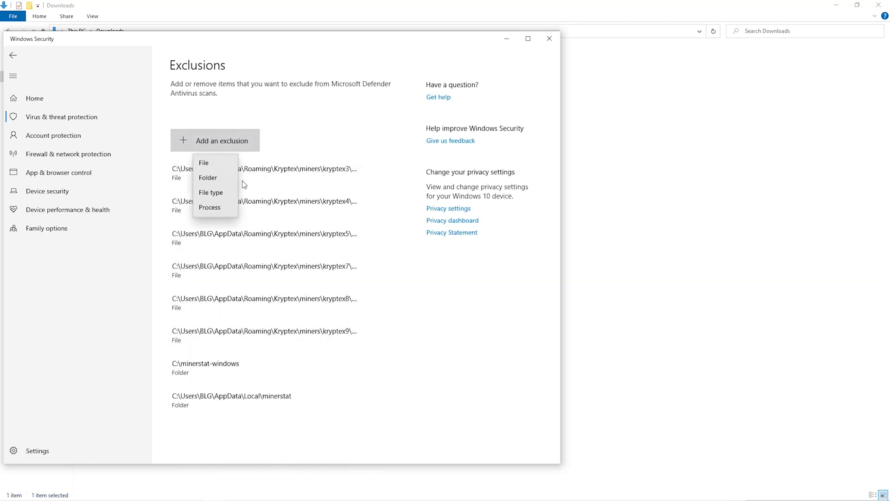
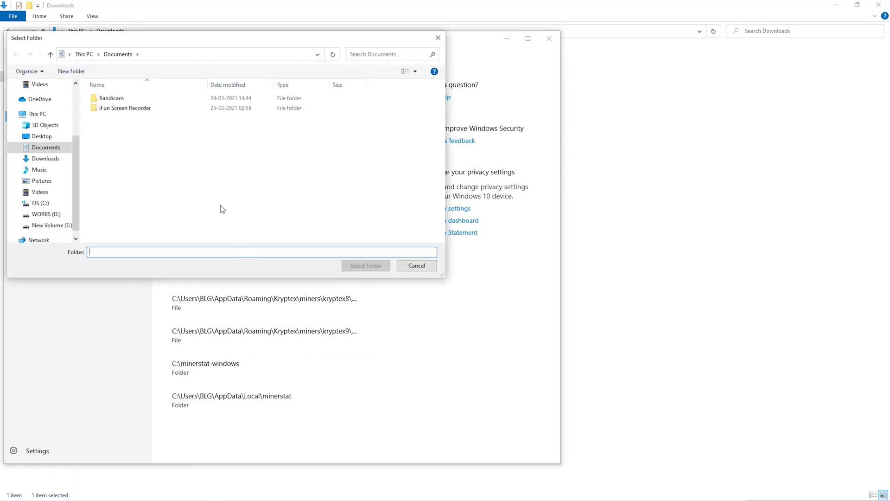
Pick the Downloads\Miner folder as the Windows Security exclusion.
click(45, 170)
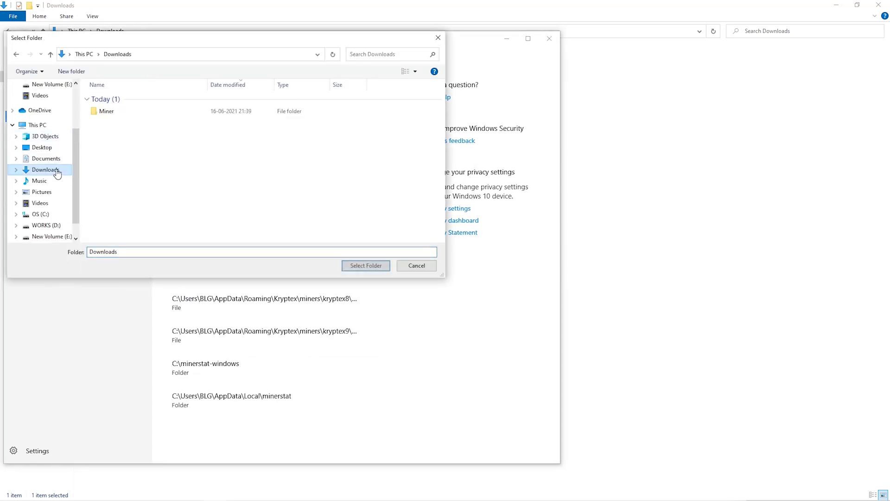
click(260, 114)
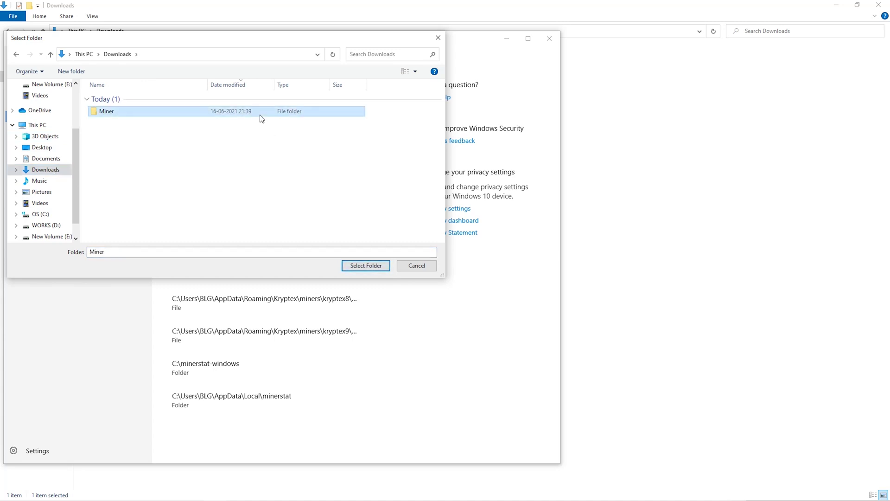
click(355, 269)
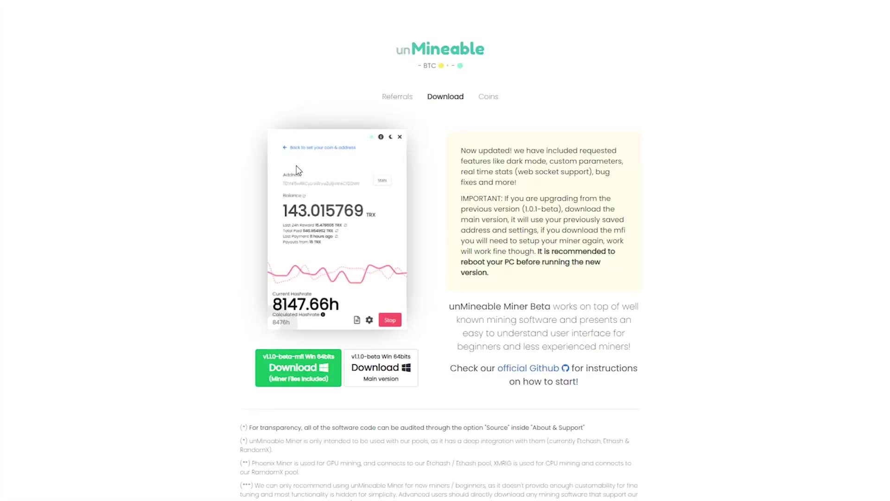
Save the unMineable.Miner.1.1.0-beta-mfi zip (miner files included) into Downloads\Miner.
click(306, 372)
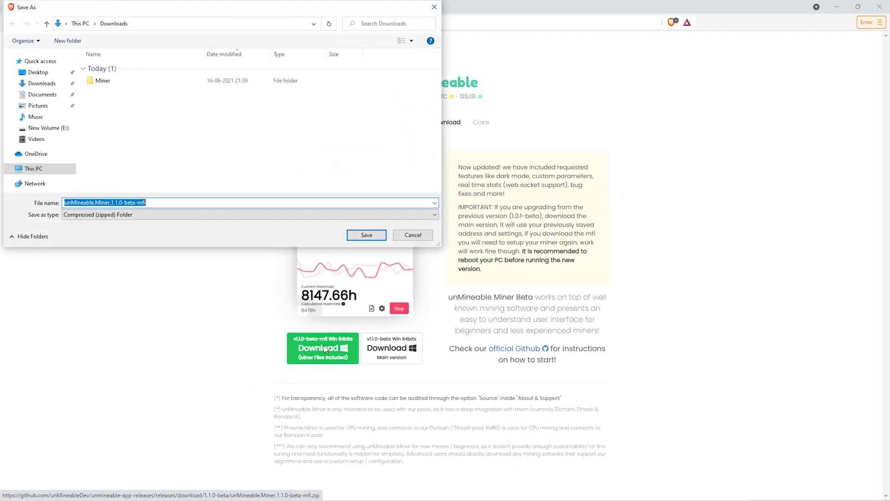
click(158, 82)
double_click(157, 82)
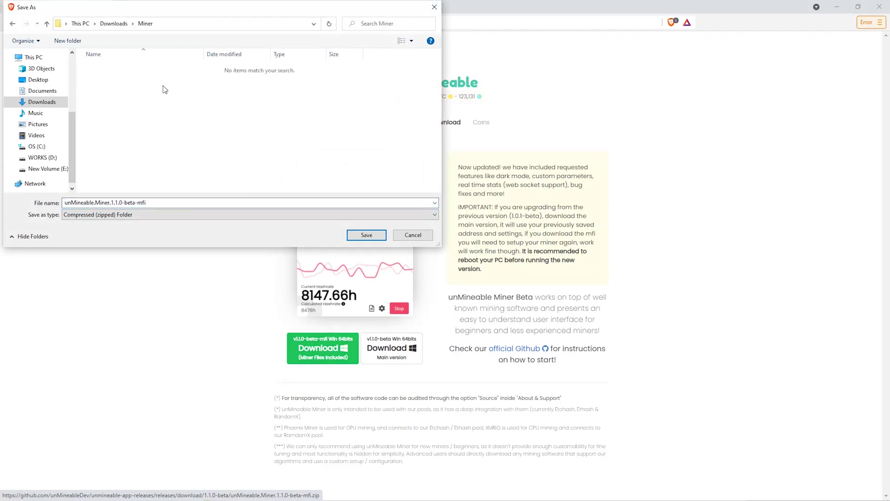
click(381, 235)
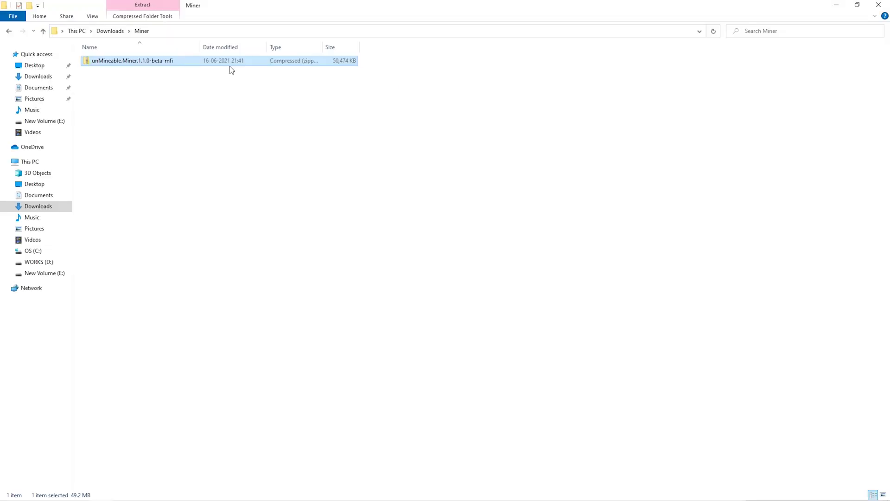
Extract the miner zip in place with 7-Zip and launch unMineable Miner 1.1.0-beta-mfi.
right_click(229, 65)
mouse_move(274, 123)
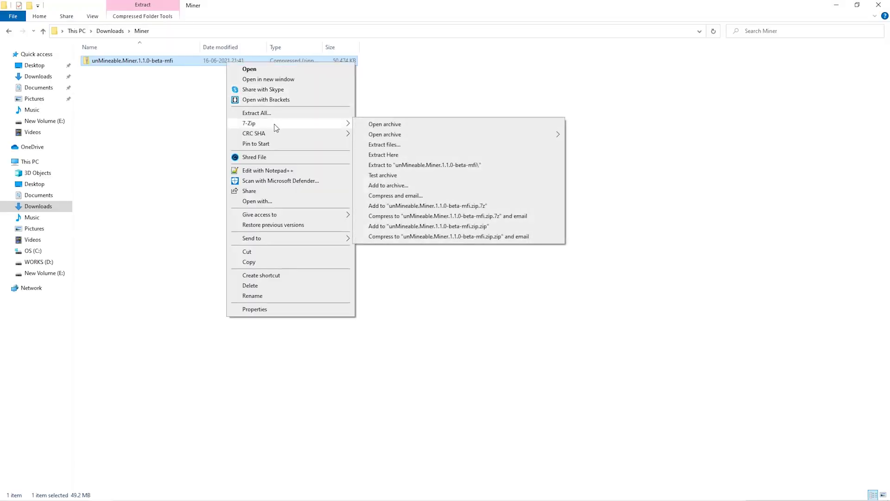
click(399, 156)
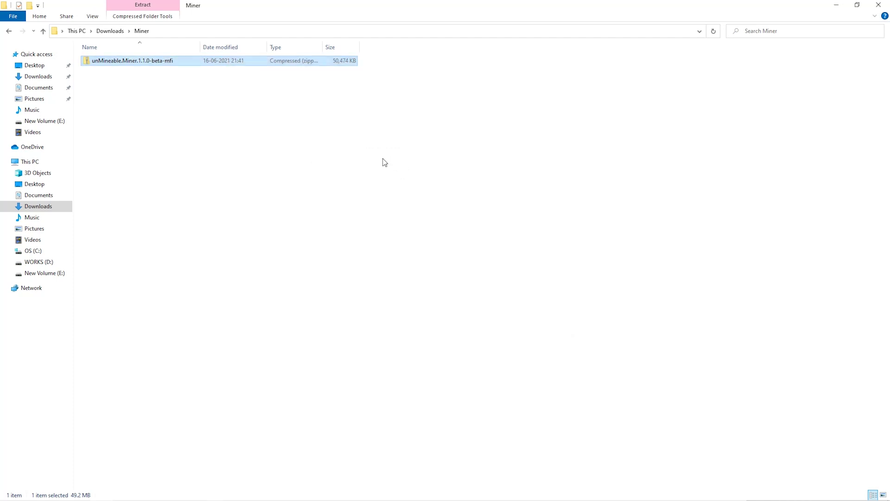
double_click(219, 63)
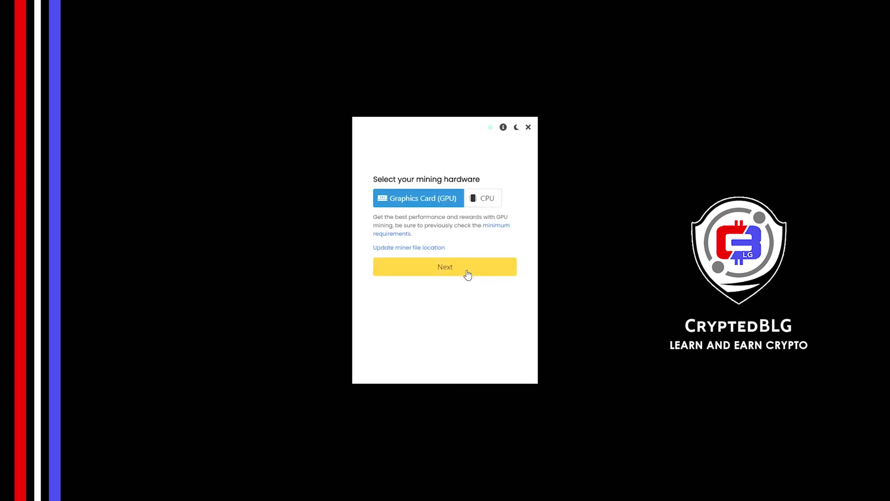
Look at the CPU option, then continue with Graphics Card (GPU) as mining hardware.
click(481, 204)
click(424, 271)
Filter for 'xrp', choose Ripple XRP, paste the wallet address, and start mining.
click(411, 198)
text(xrp)
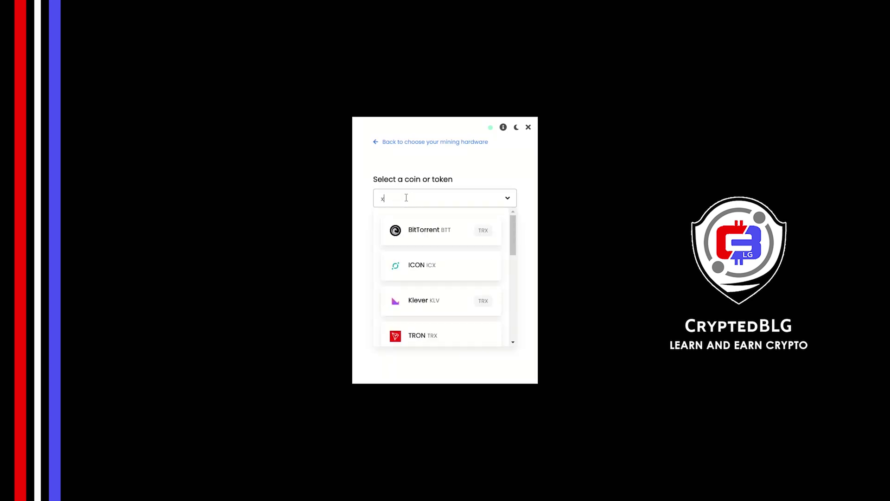
click(413, 229)
click(418, 236)
key(ctrl+v)
key(ctrl+a)
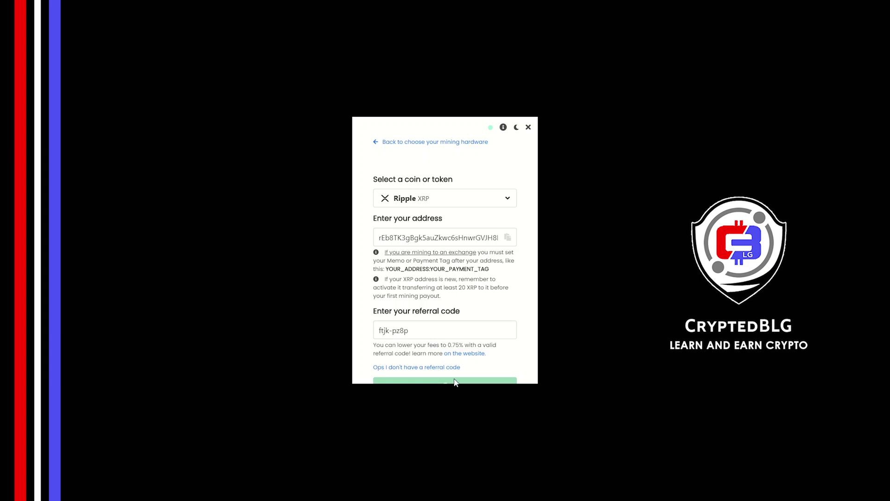
click(454, 381)
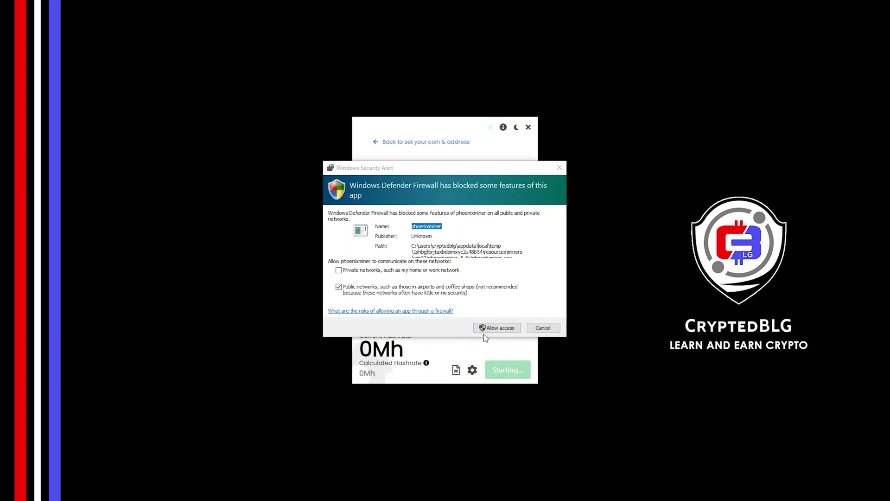
Allow phoenixminer access through the Windows Defender Firewall.
click(489, 330)
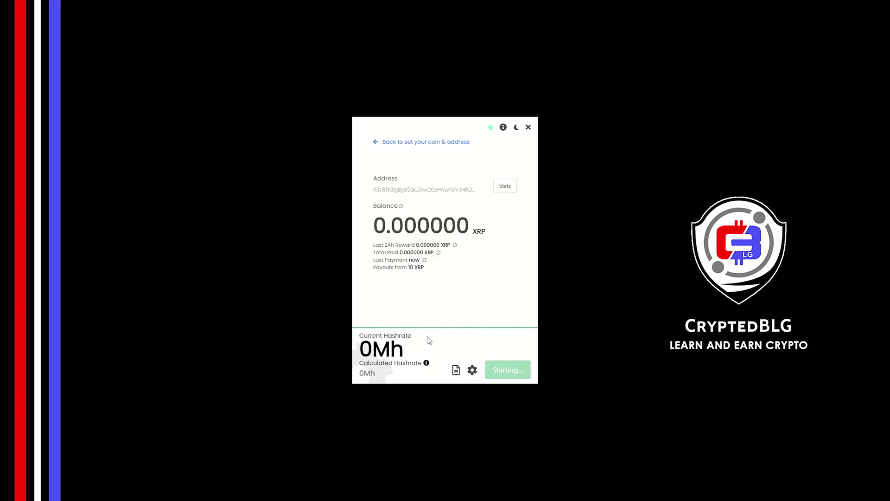
Keep High intensity, Etchash and worker name blg-miner in settings, then Save & Restart.
click(488, 370)
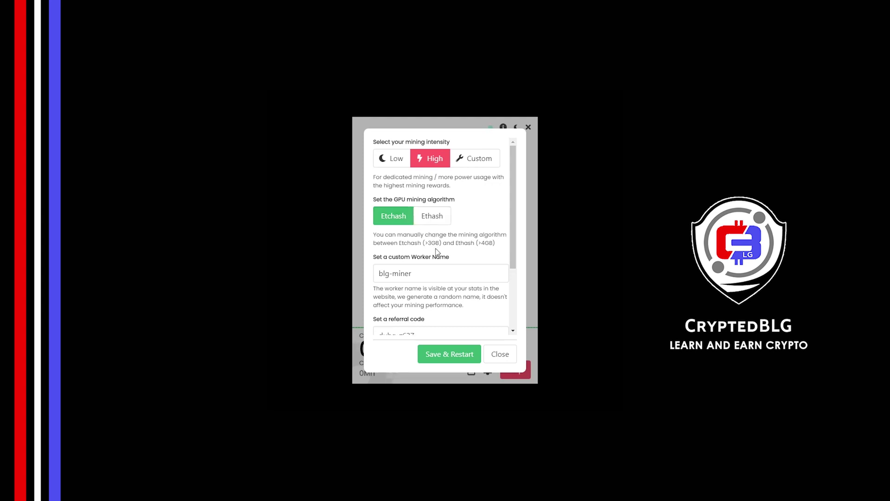
drag(440, 272, 371, 280)
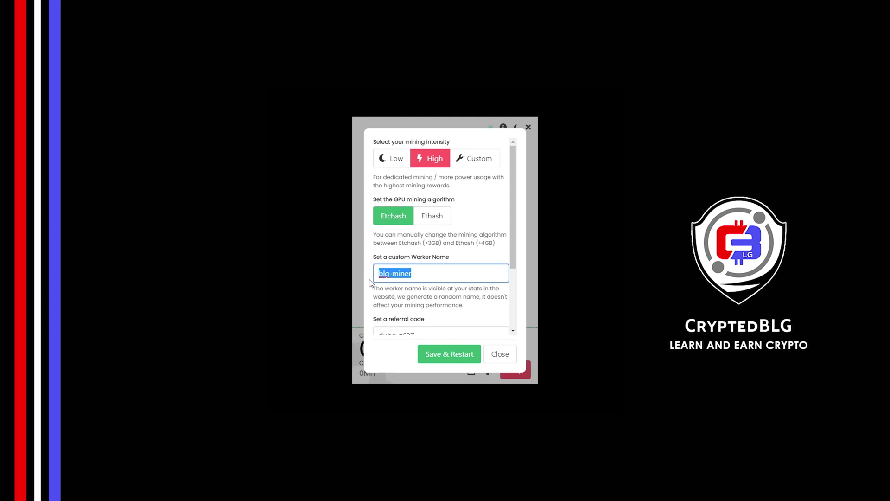
click(425, 293)
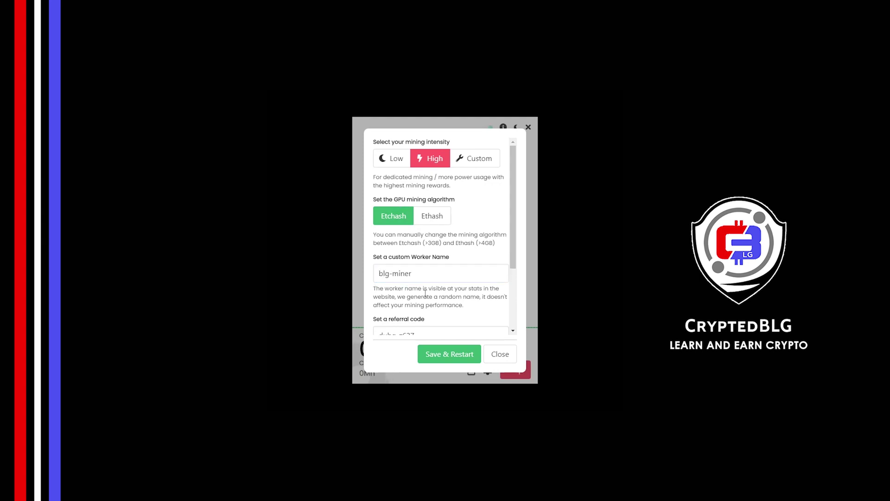
scroll(444, 271, down, 3)
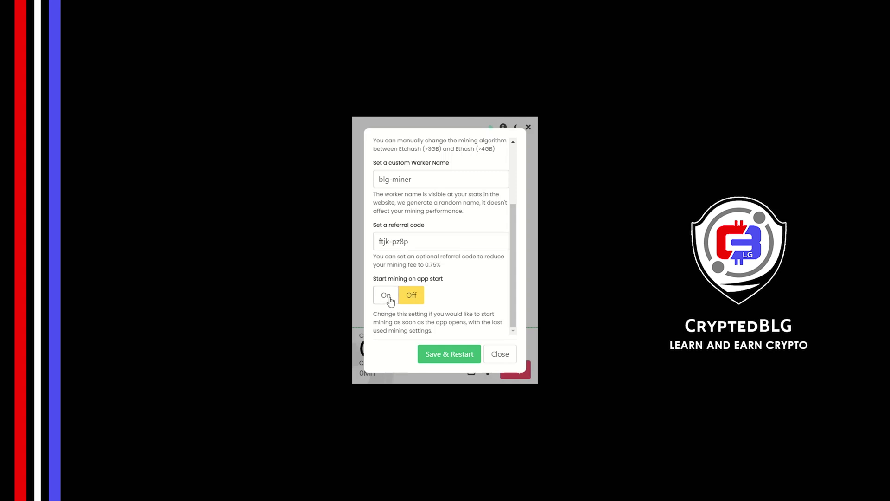
click(441, 354)
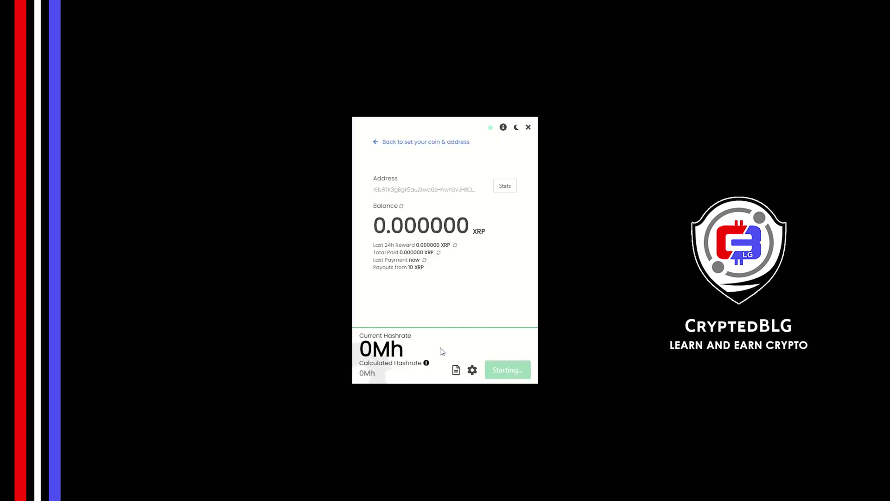
Open the address's web stats and check its Payments, Referral Code and Stats tabs.
click(501, 187)
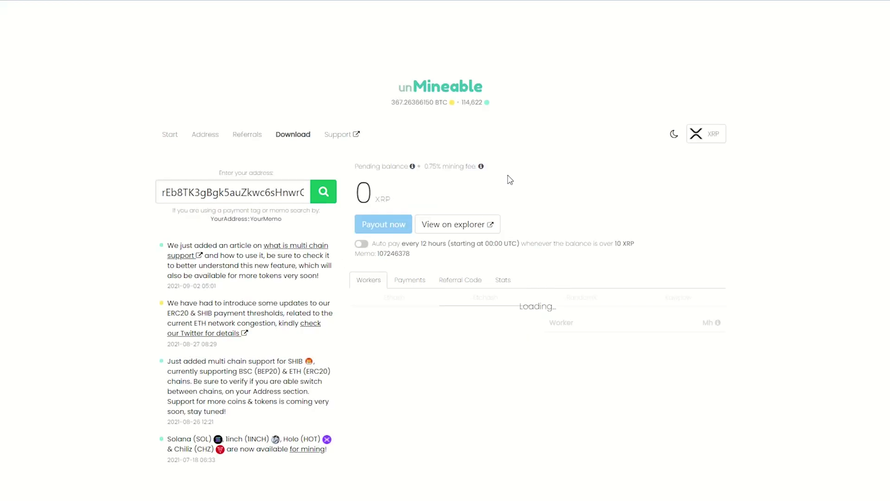
click(407, 281)
click(446, 281)
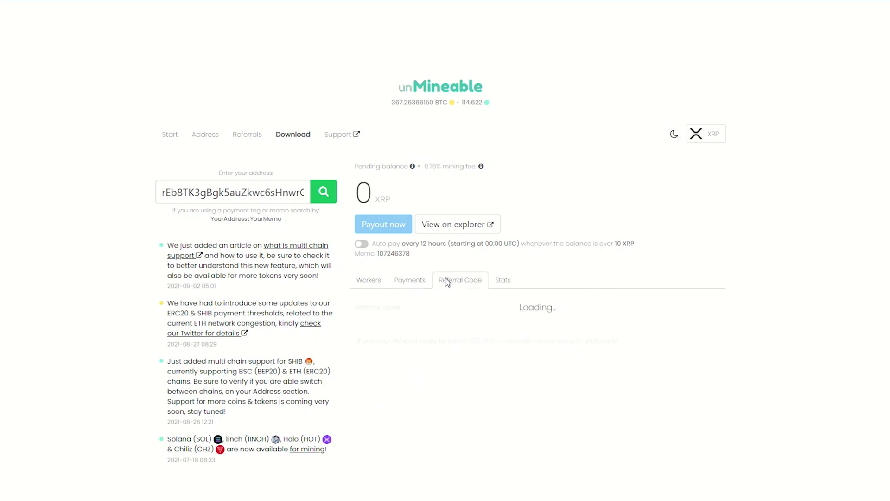
click(499, 284)
scroll(498, 285, down, 1)
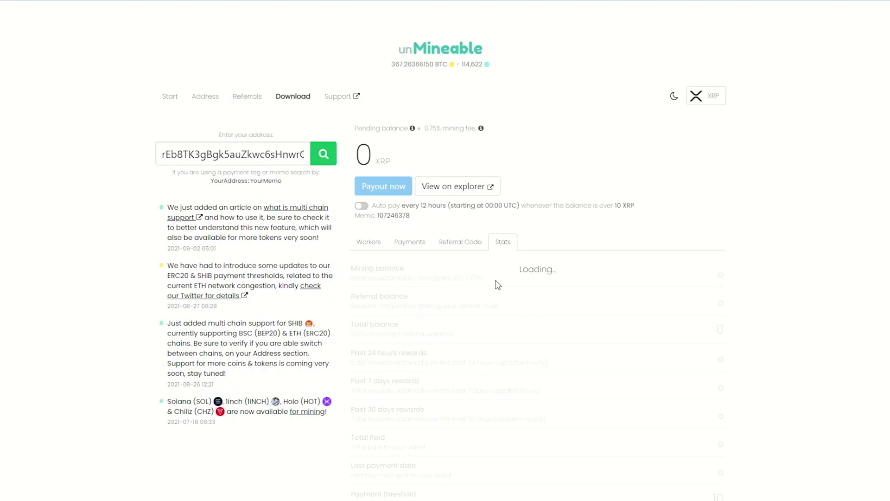
scroll(498, 285, down, 1)
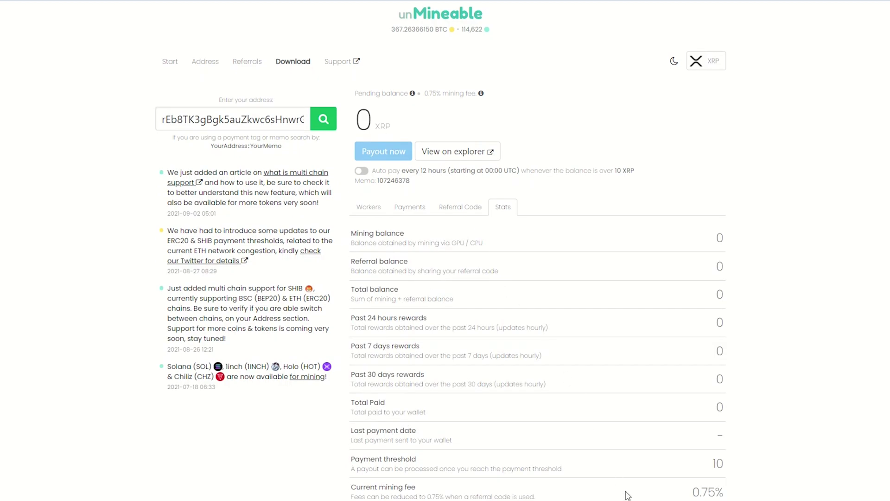